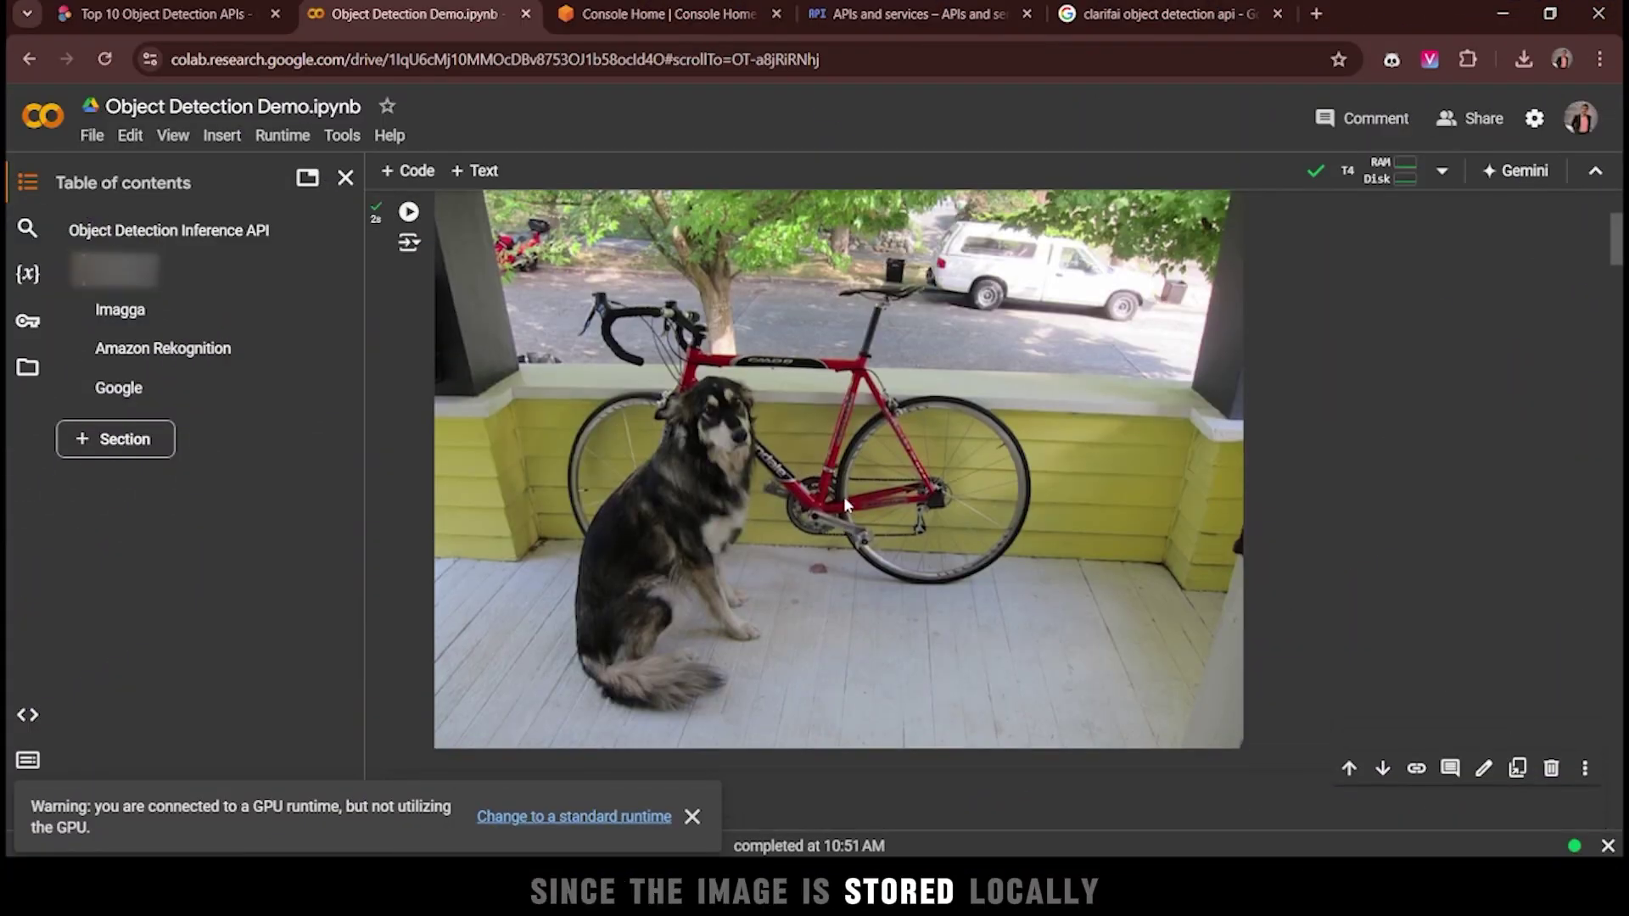
scroll(840, 420, "down", 1)
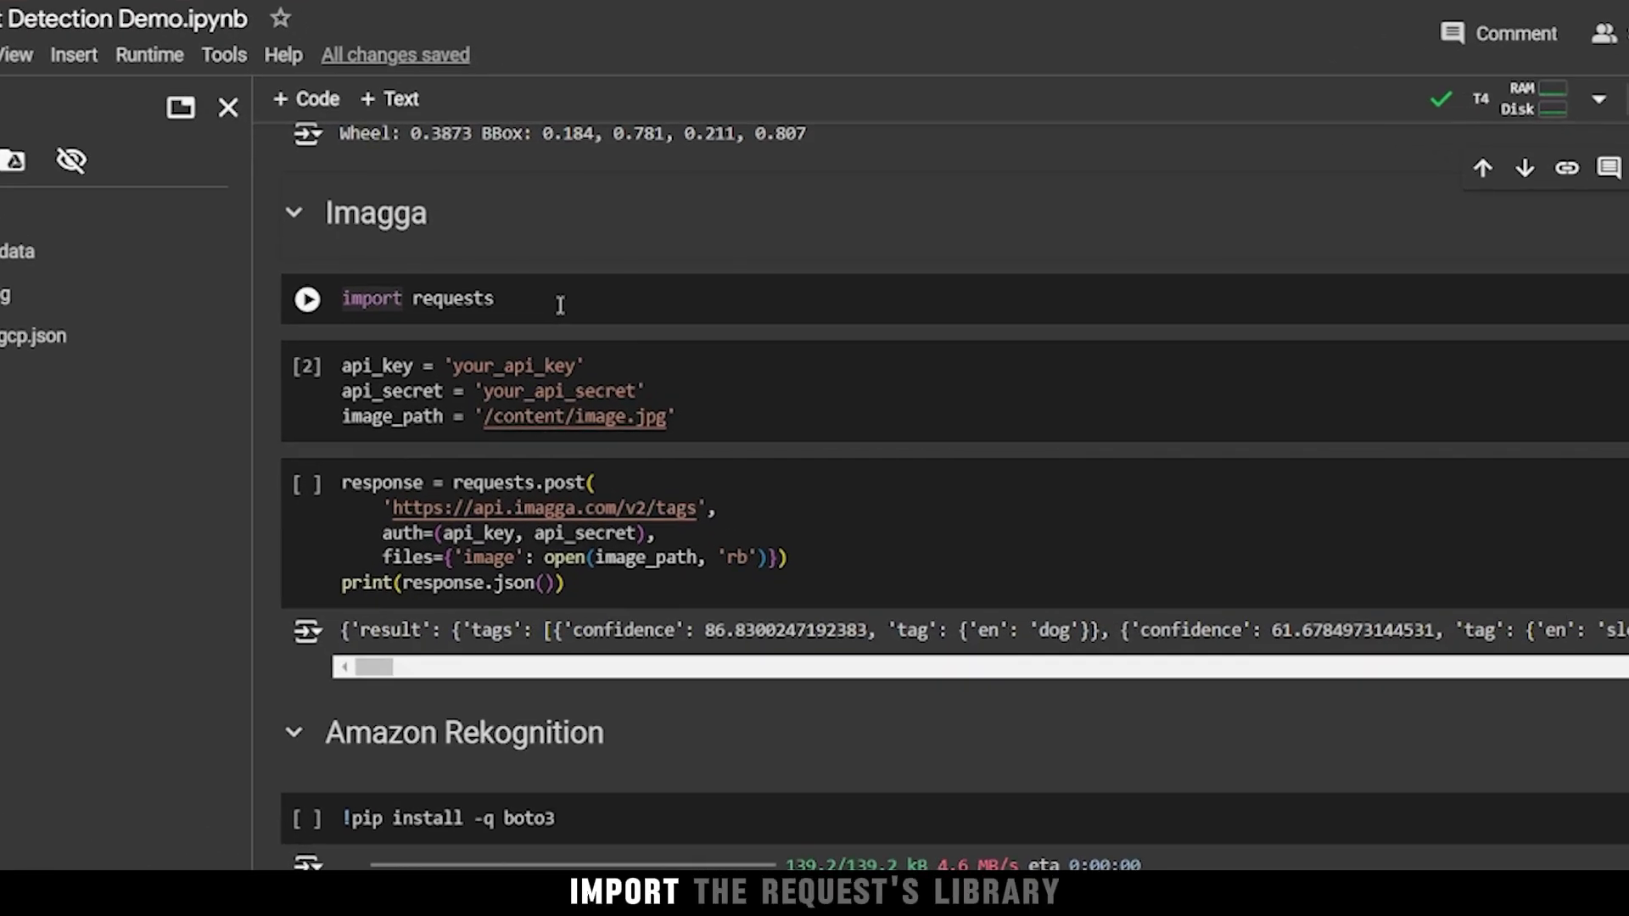
- Review the Imagga cells for the requests import, API key and image.jpg path
left_click(522, 304)
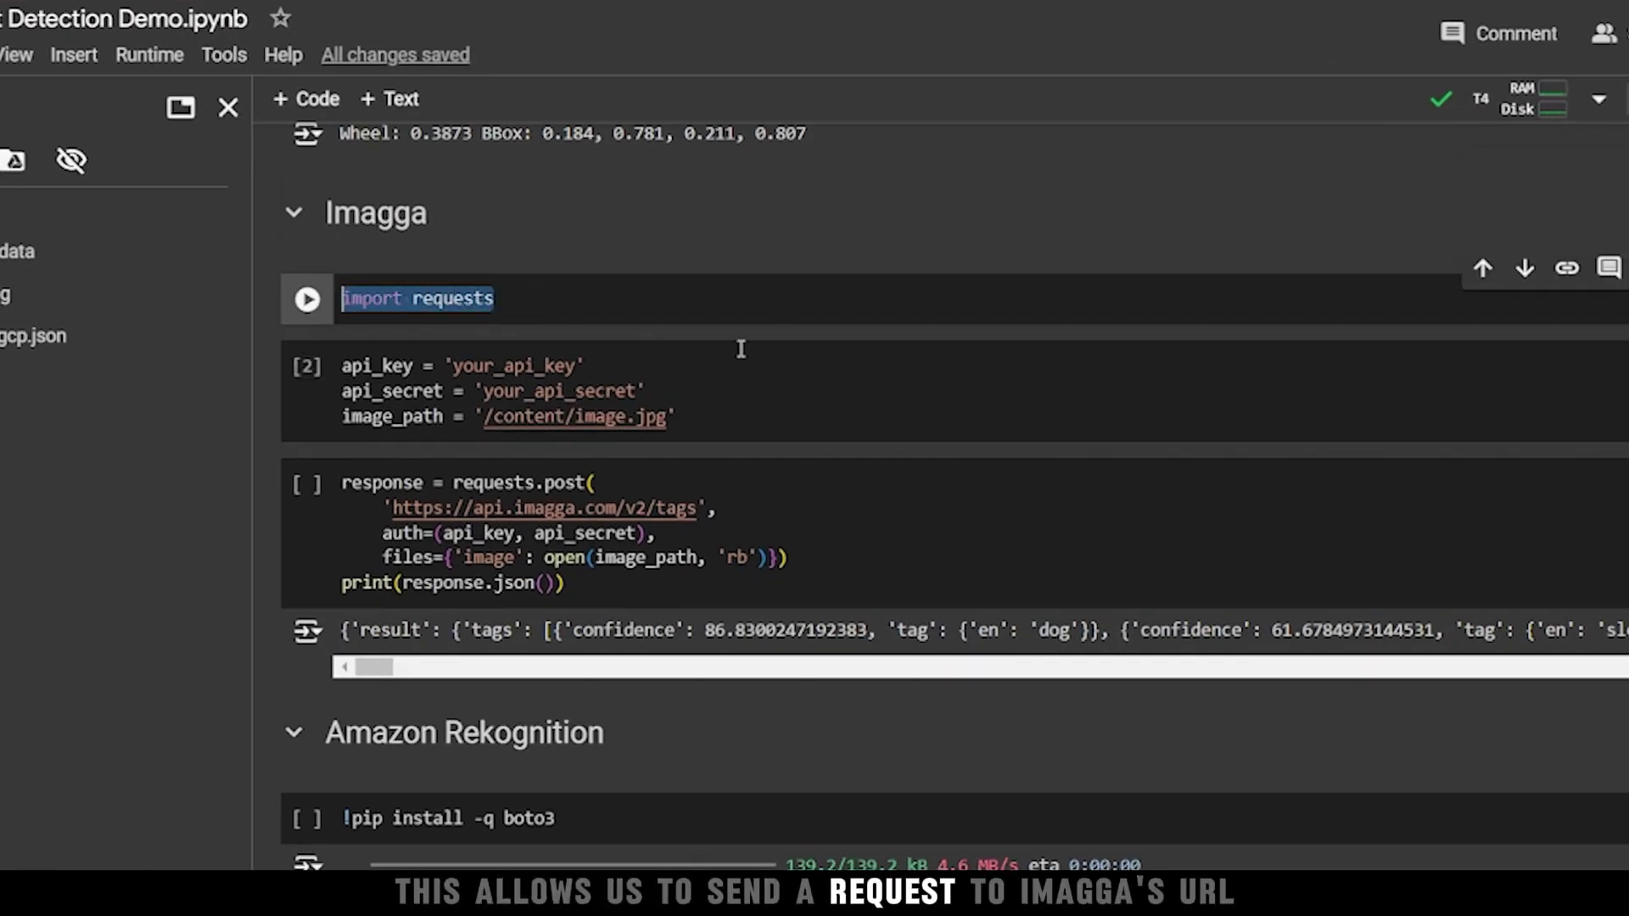
left_click(668, 366)
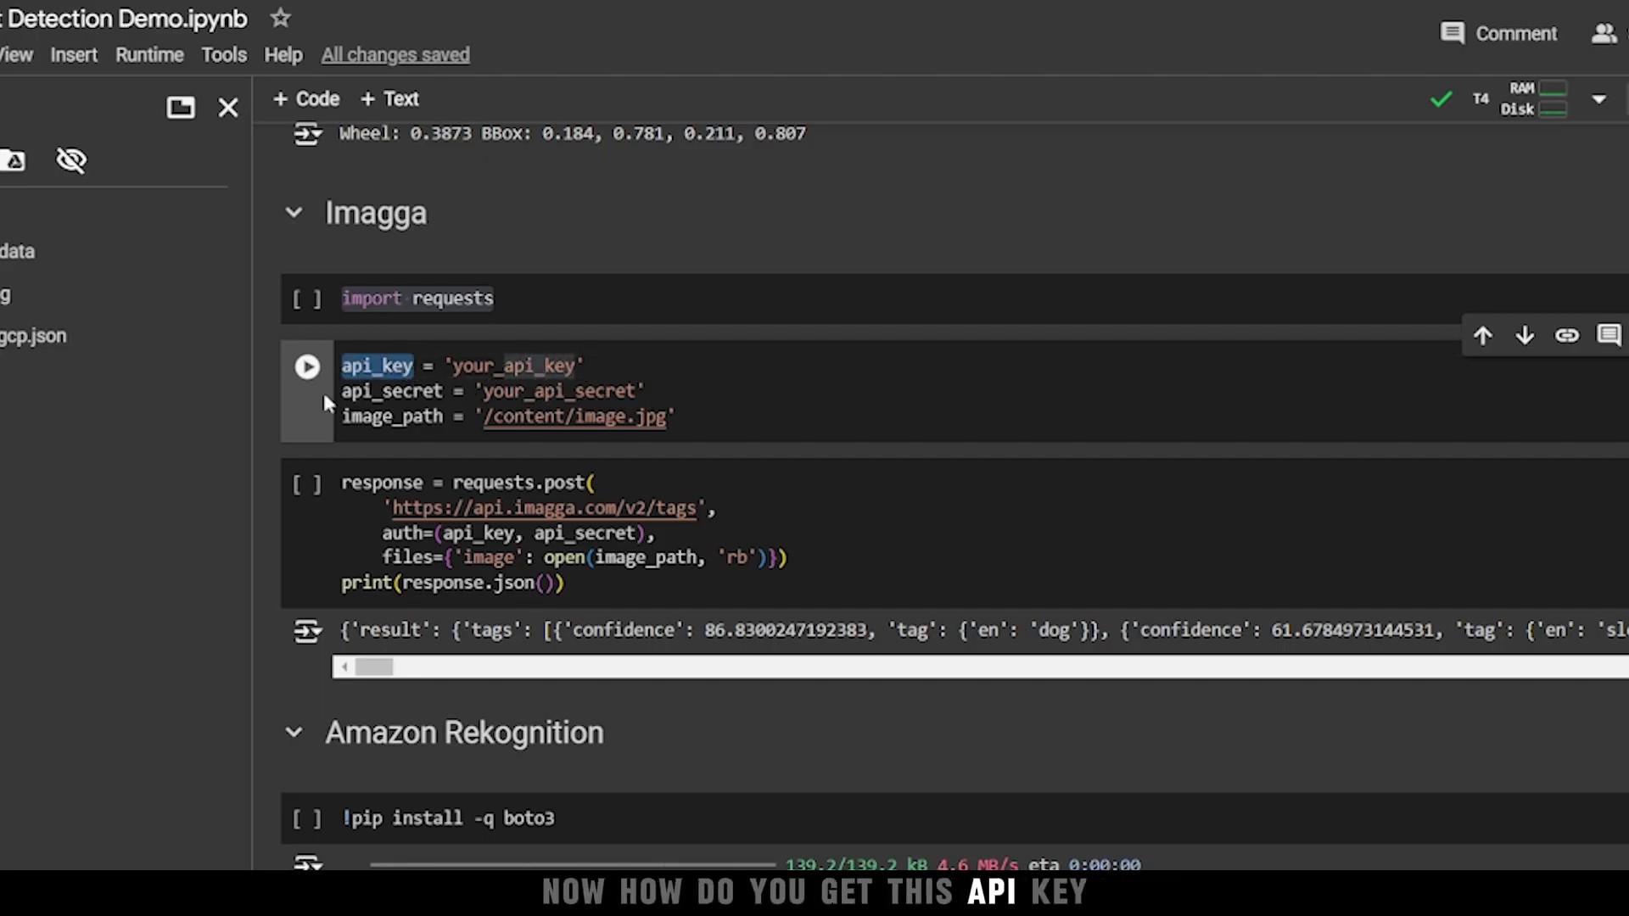
type("imag")
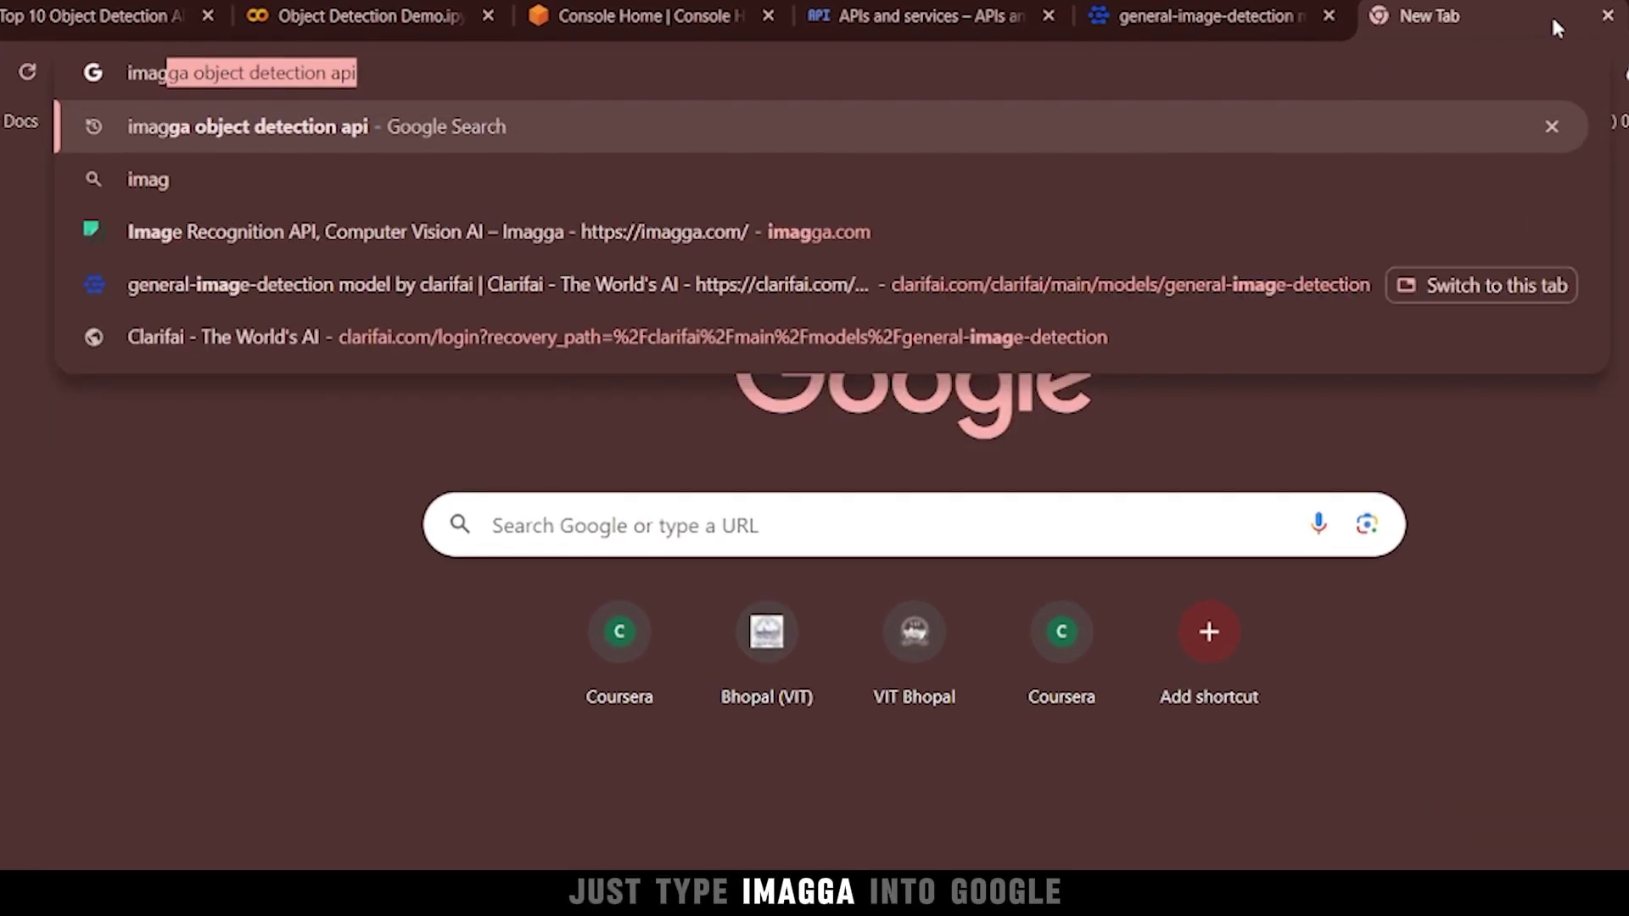
type("ga")
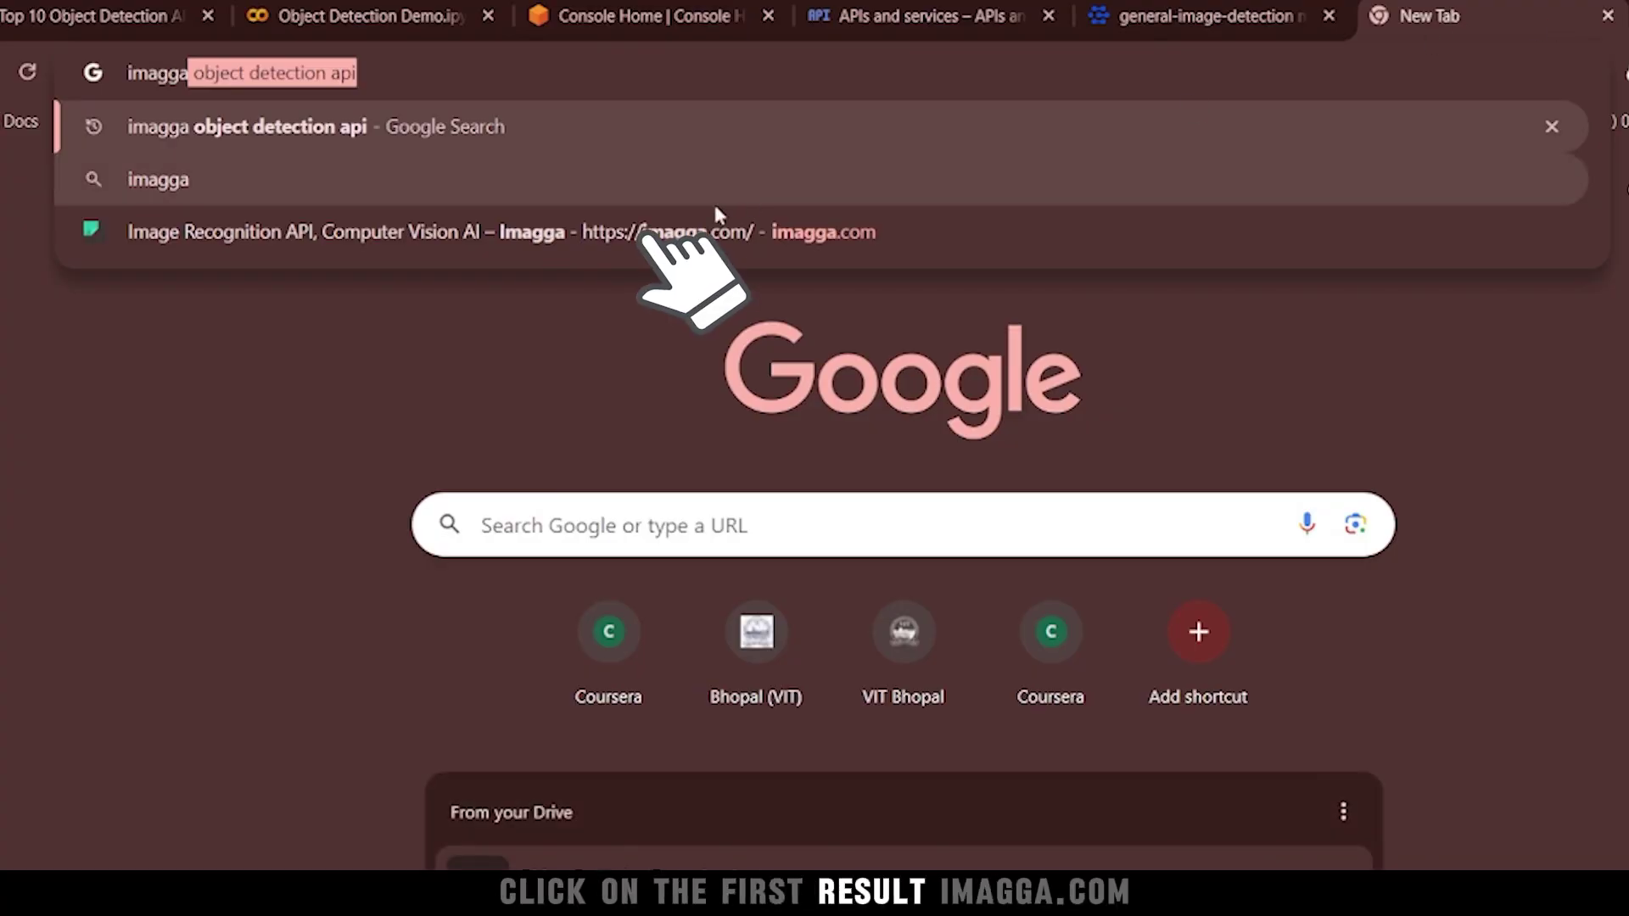
- Go to imagga.com from the address-bar suggestions in a new tab
left_click(650, 233)
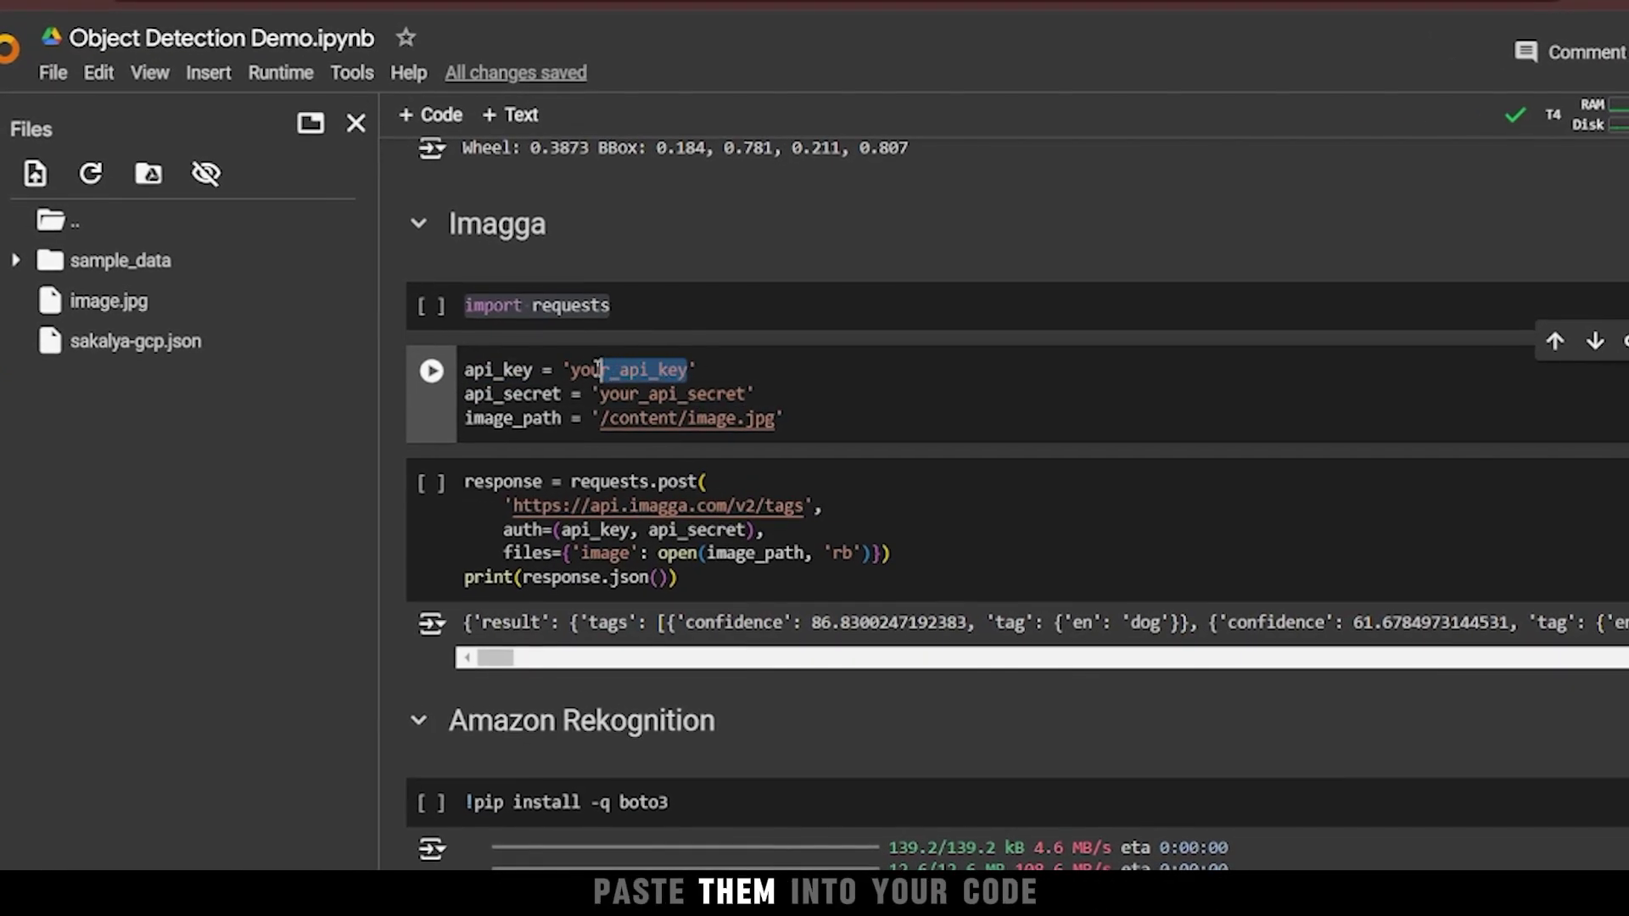
left_click_drag(625, 384, 524, 385)
left_click(805, 424)
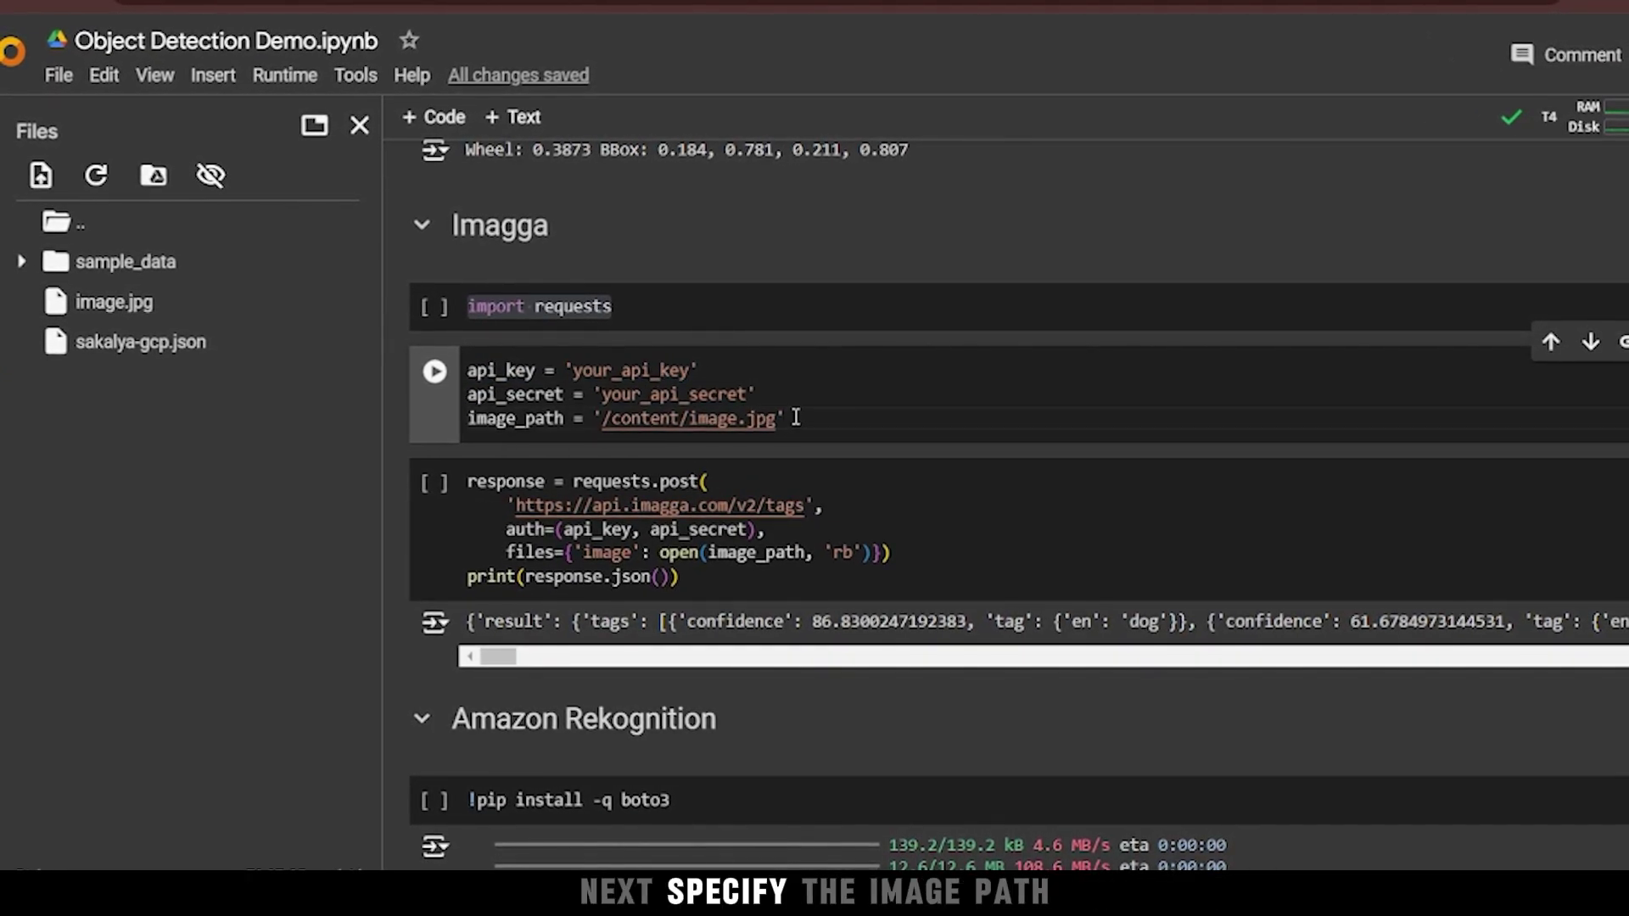
left_click_drag(781, 418, 672, 419)
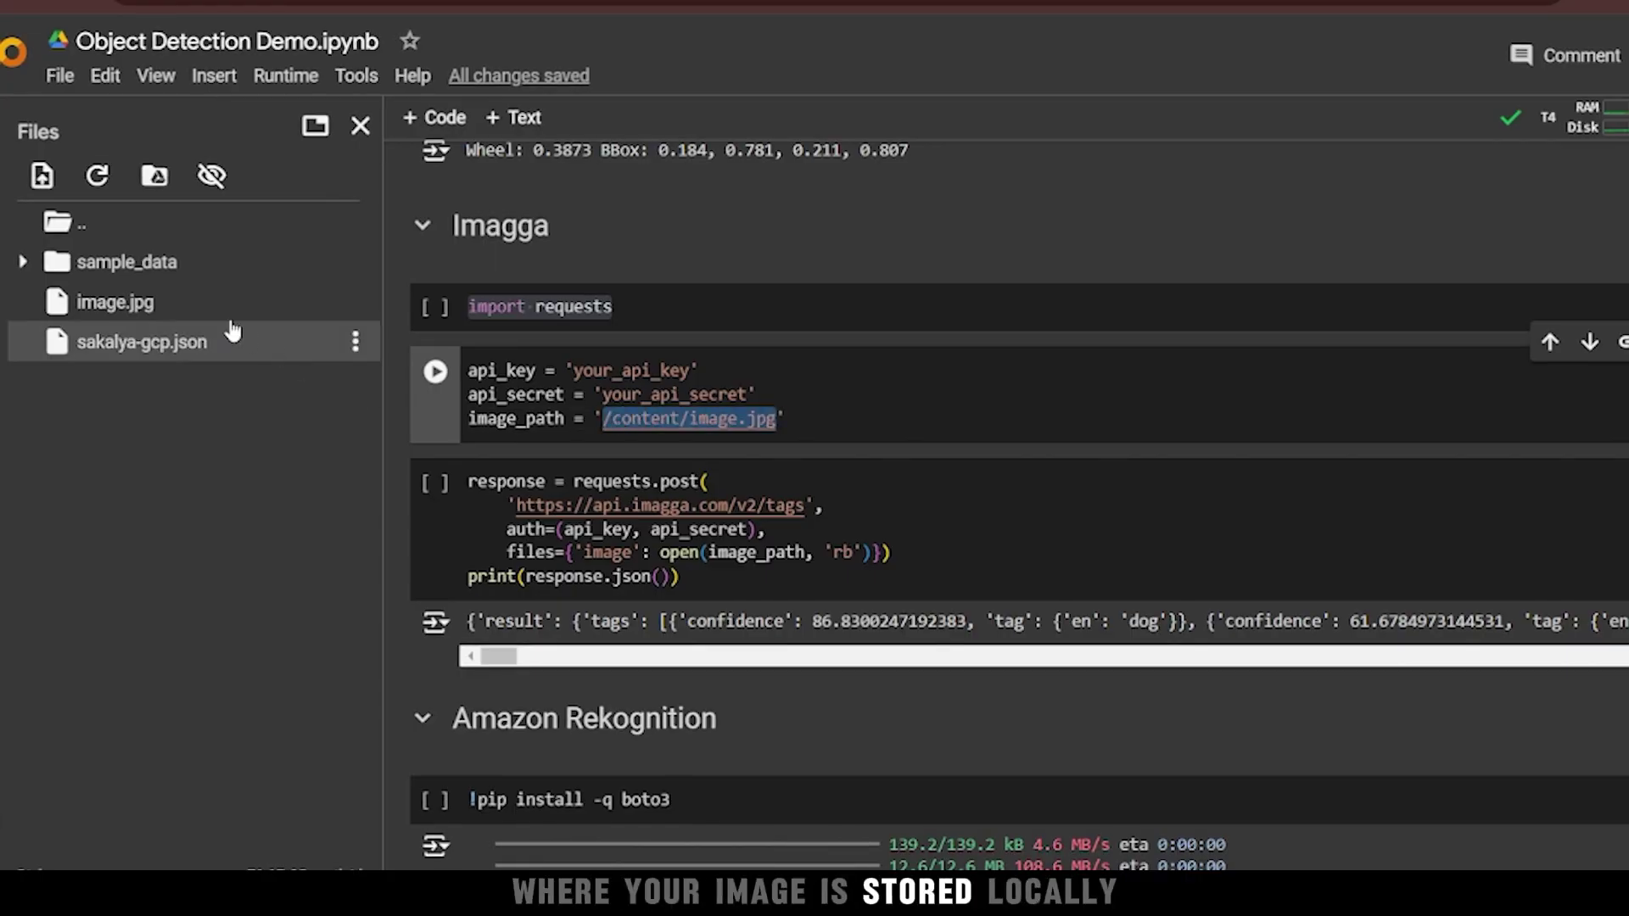
left_click(470, 481)
left_click_drag(469, 482, 896, 553)
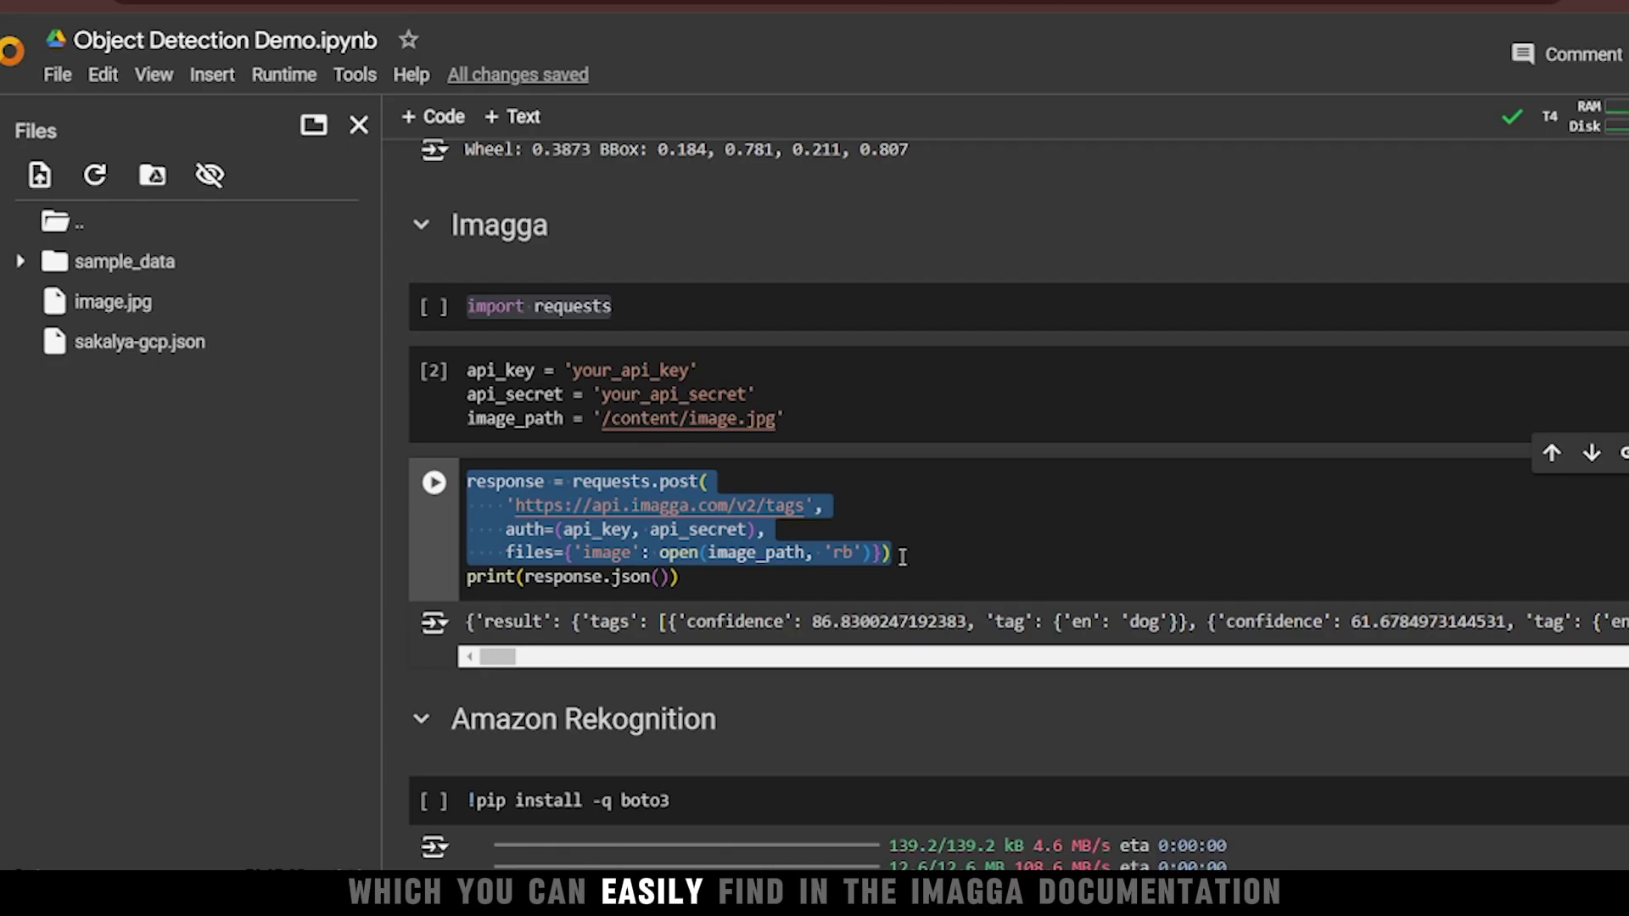
left_click(764, 530)
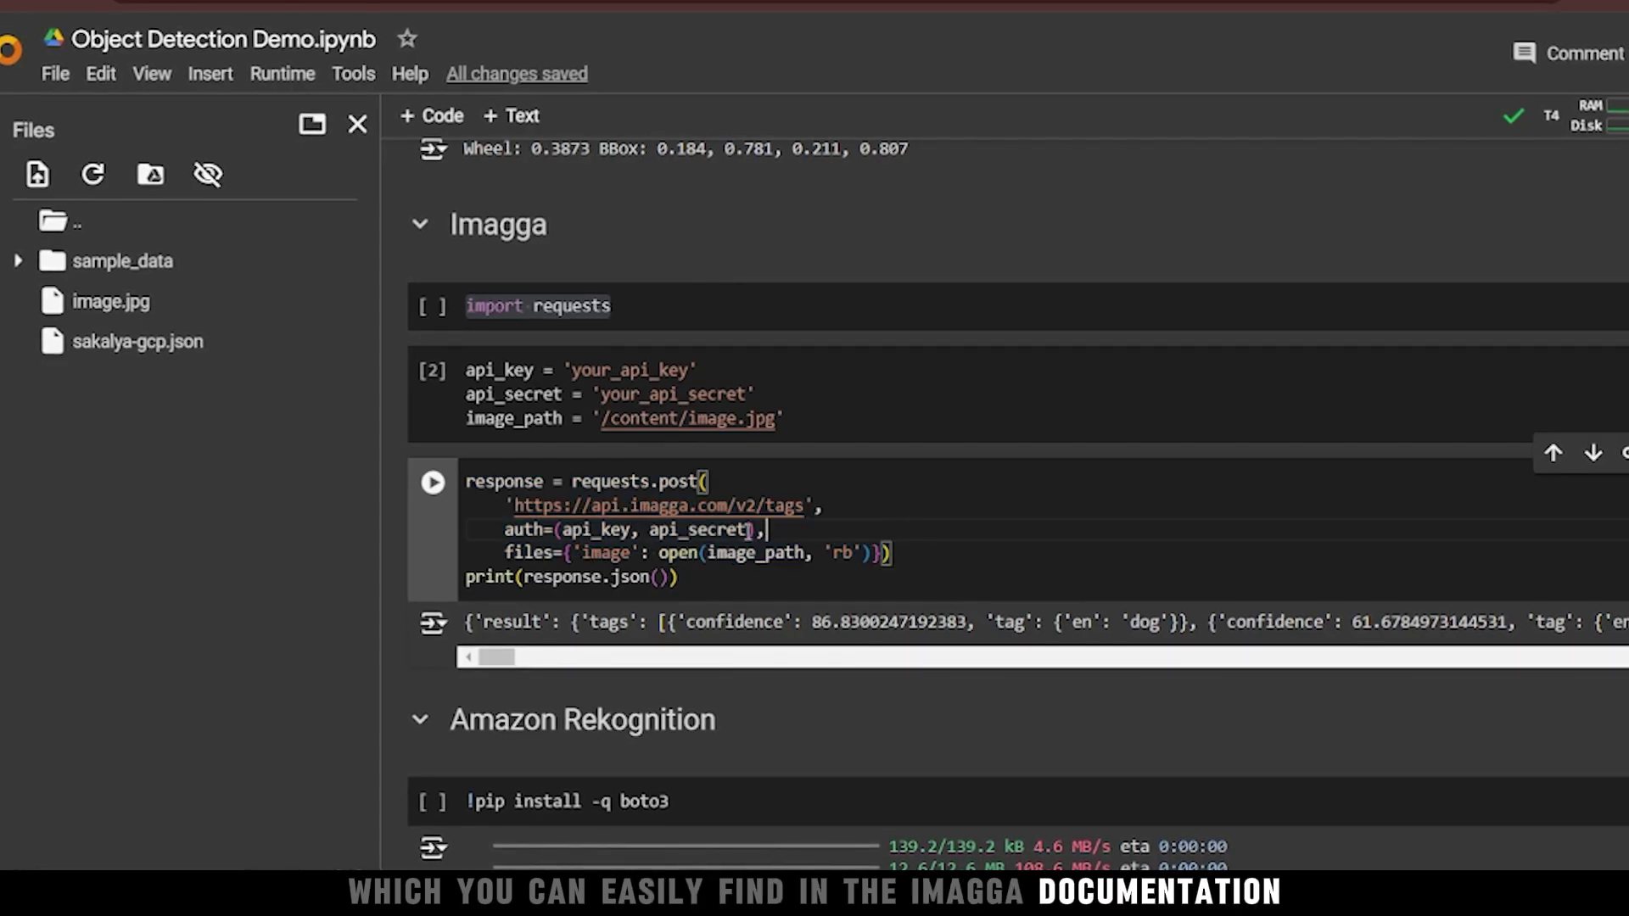
left_click_drag(512, 505, 547, 505)
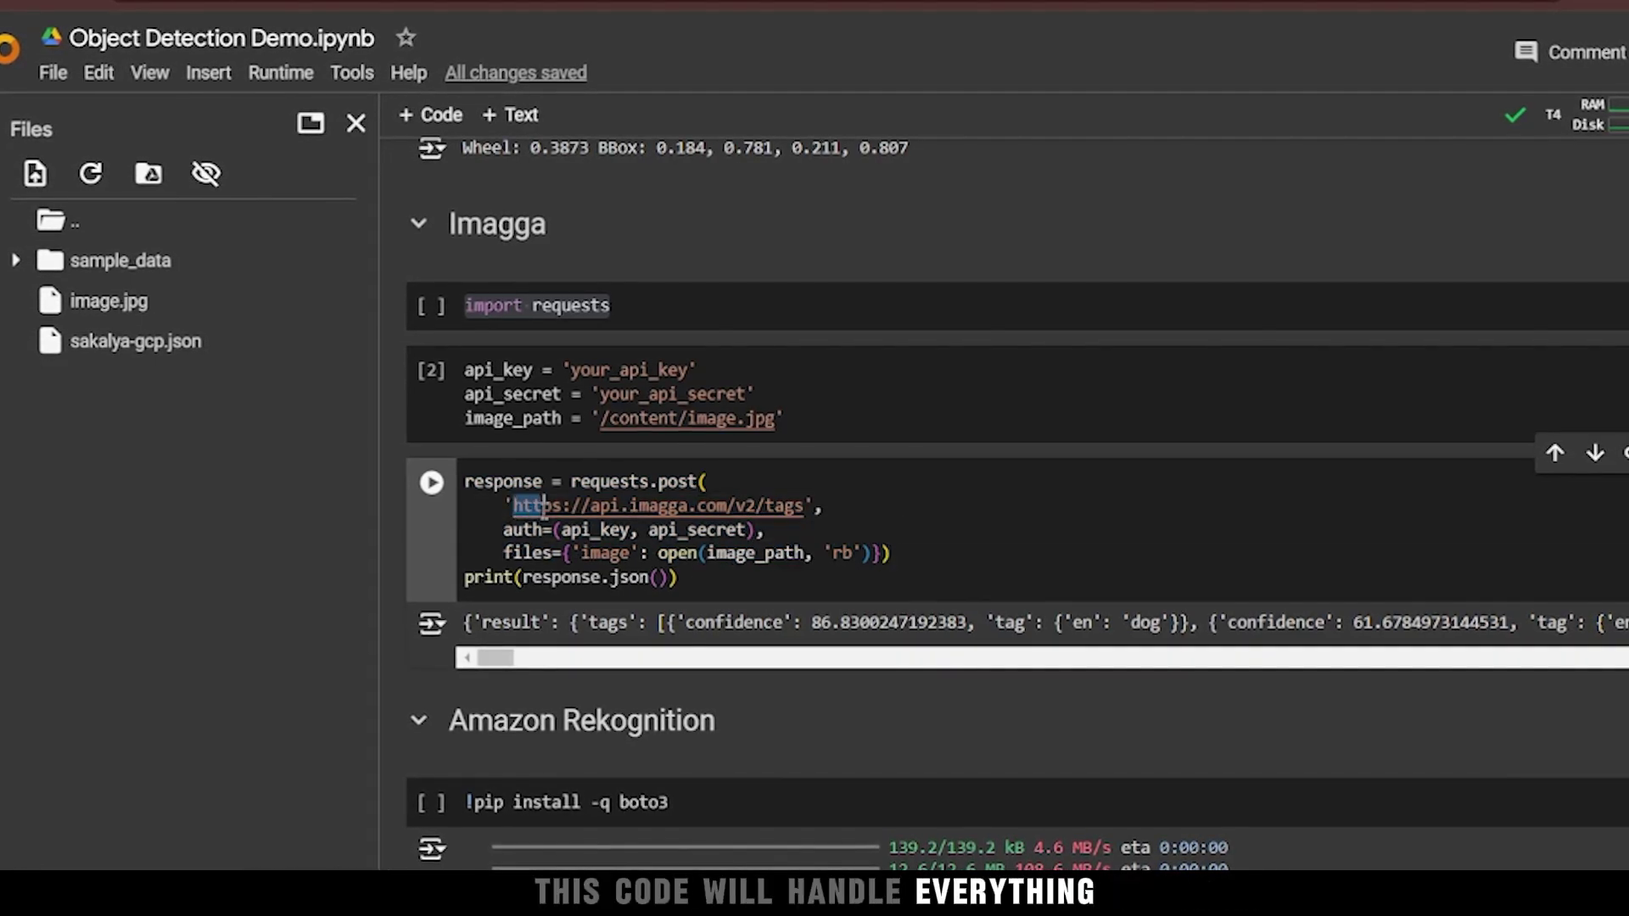
left_click_drag(697, 507, 803, 506)
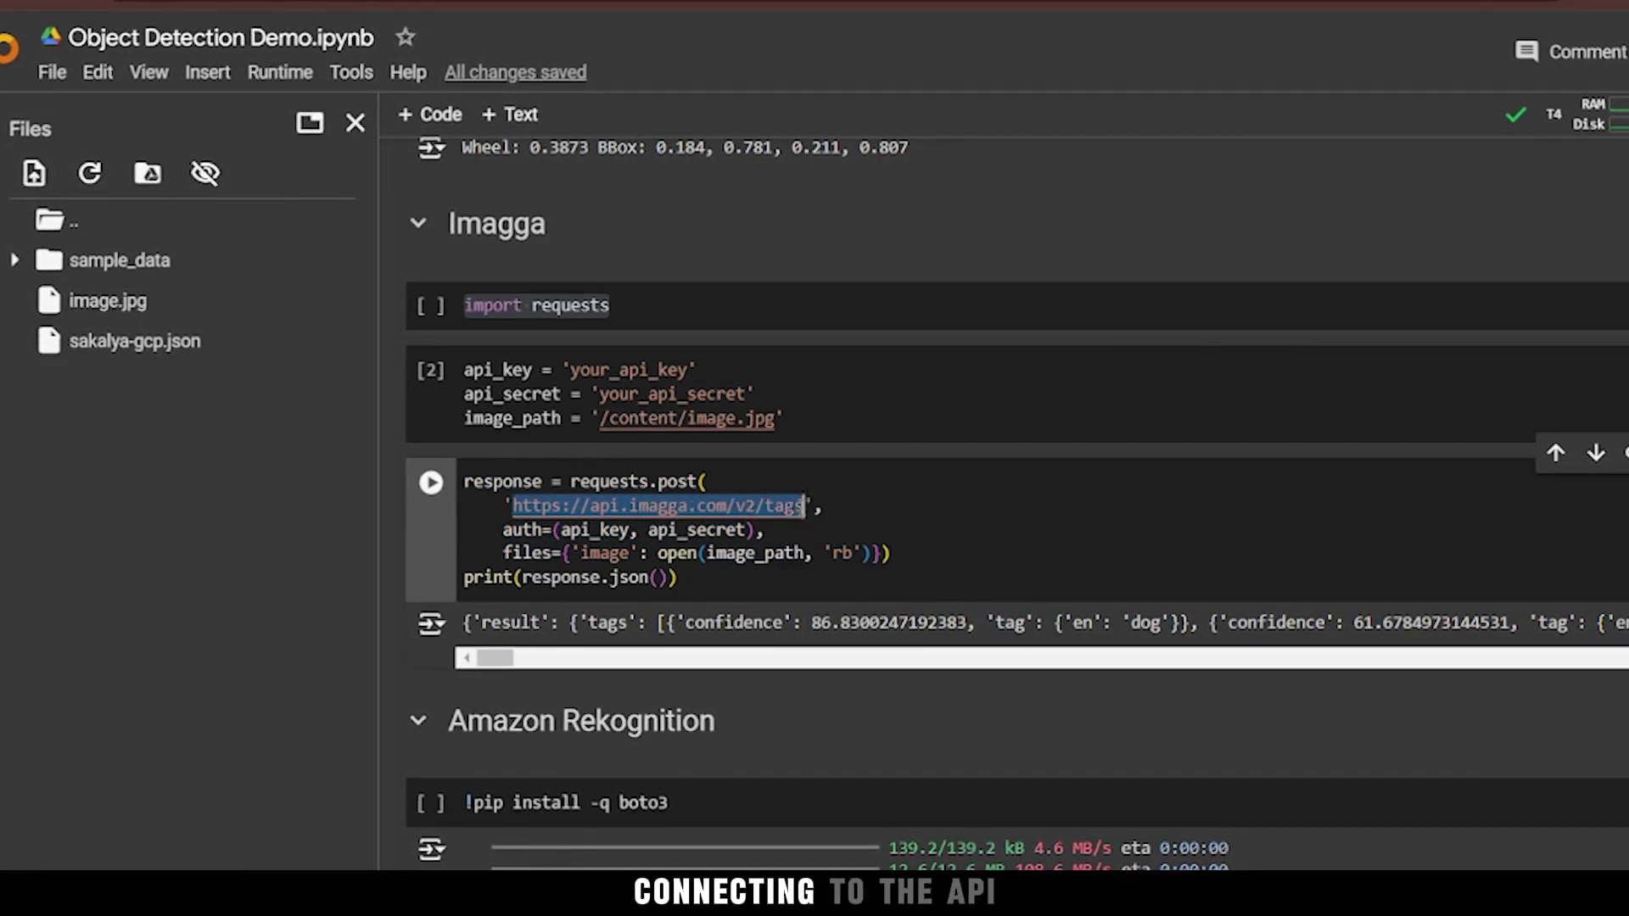
double_click(562, 530)
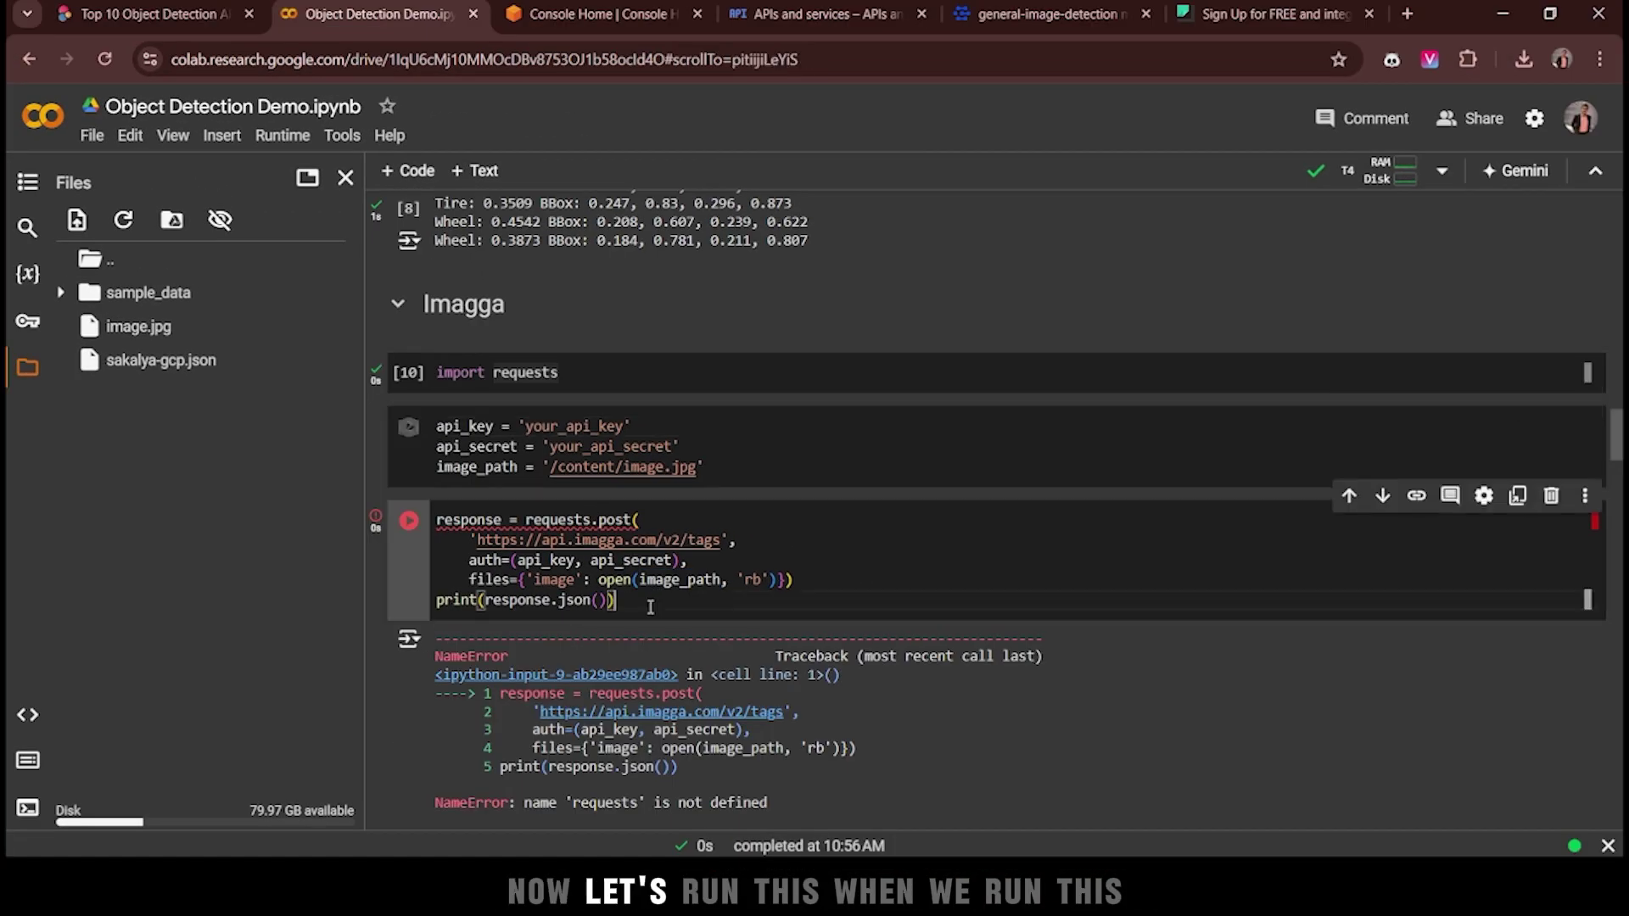
- Run the requests.post cell and highlight the returned dog and sled dog tags
key("shift+Return")
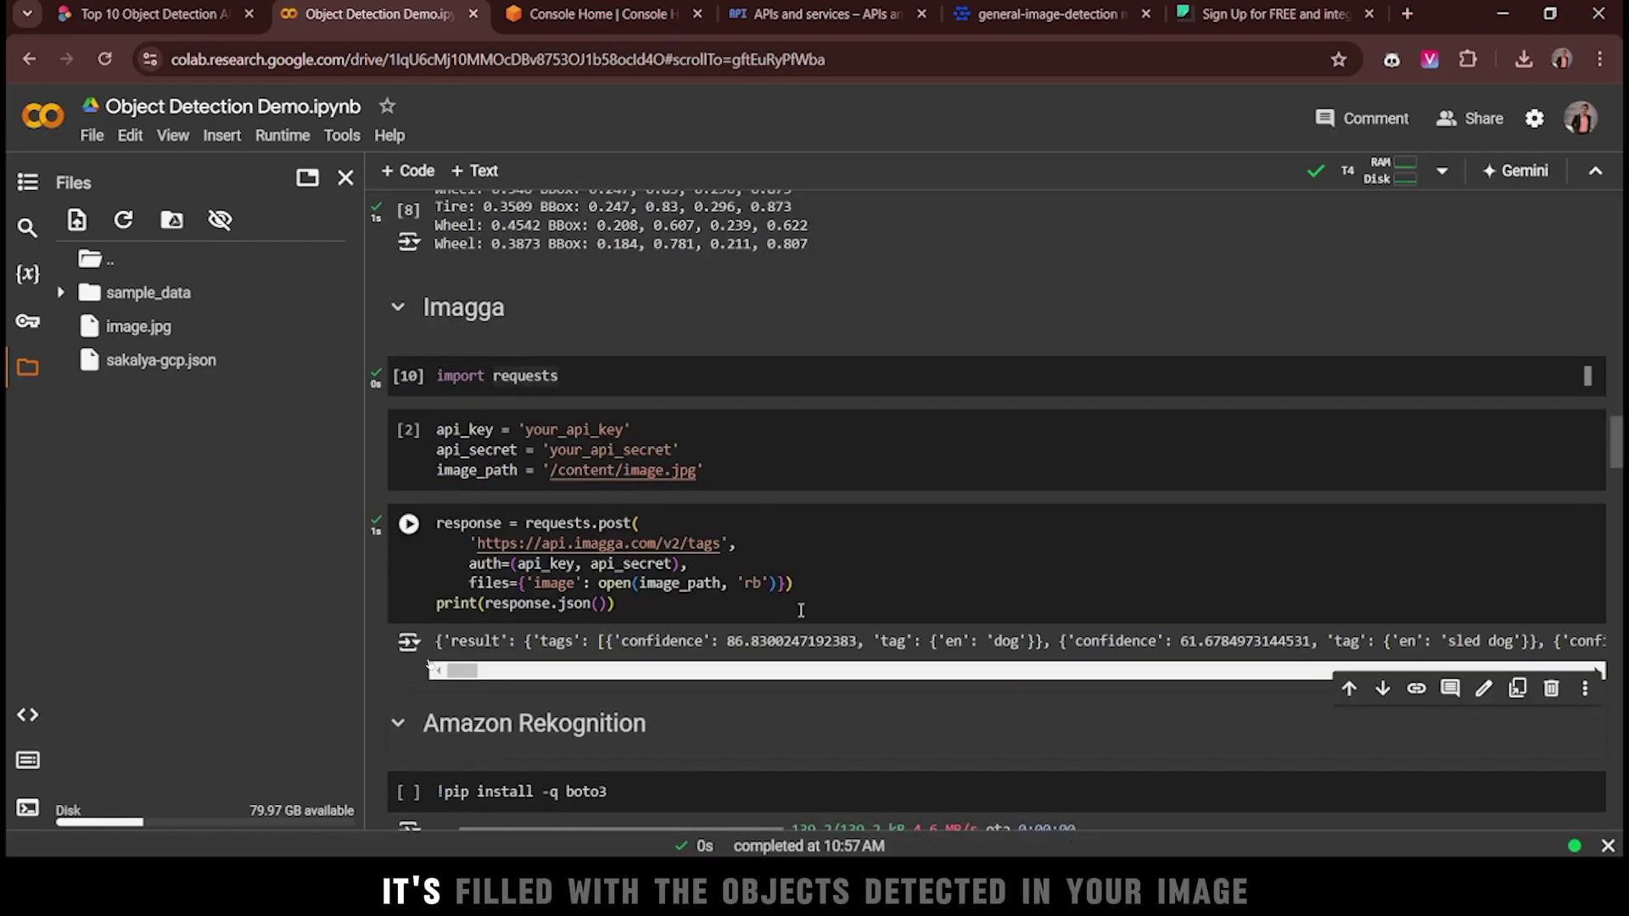
left_click_drag(439, 665, 1591, 671)
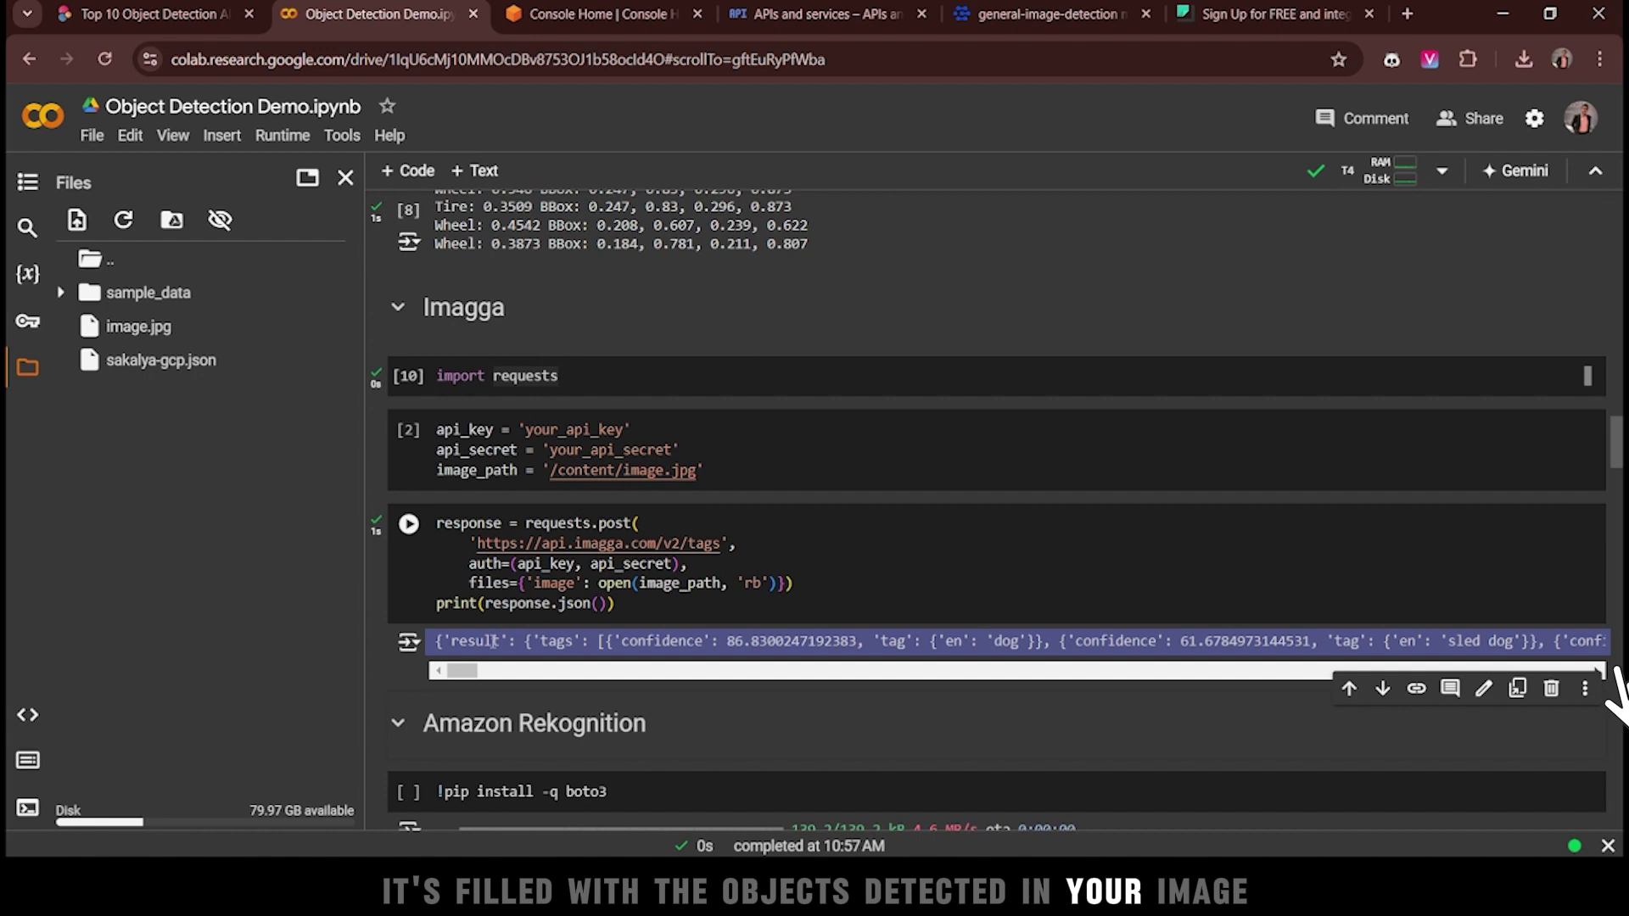
left_click_drag(464, 676, 505, 664)
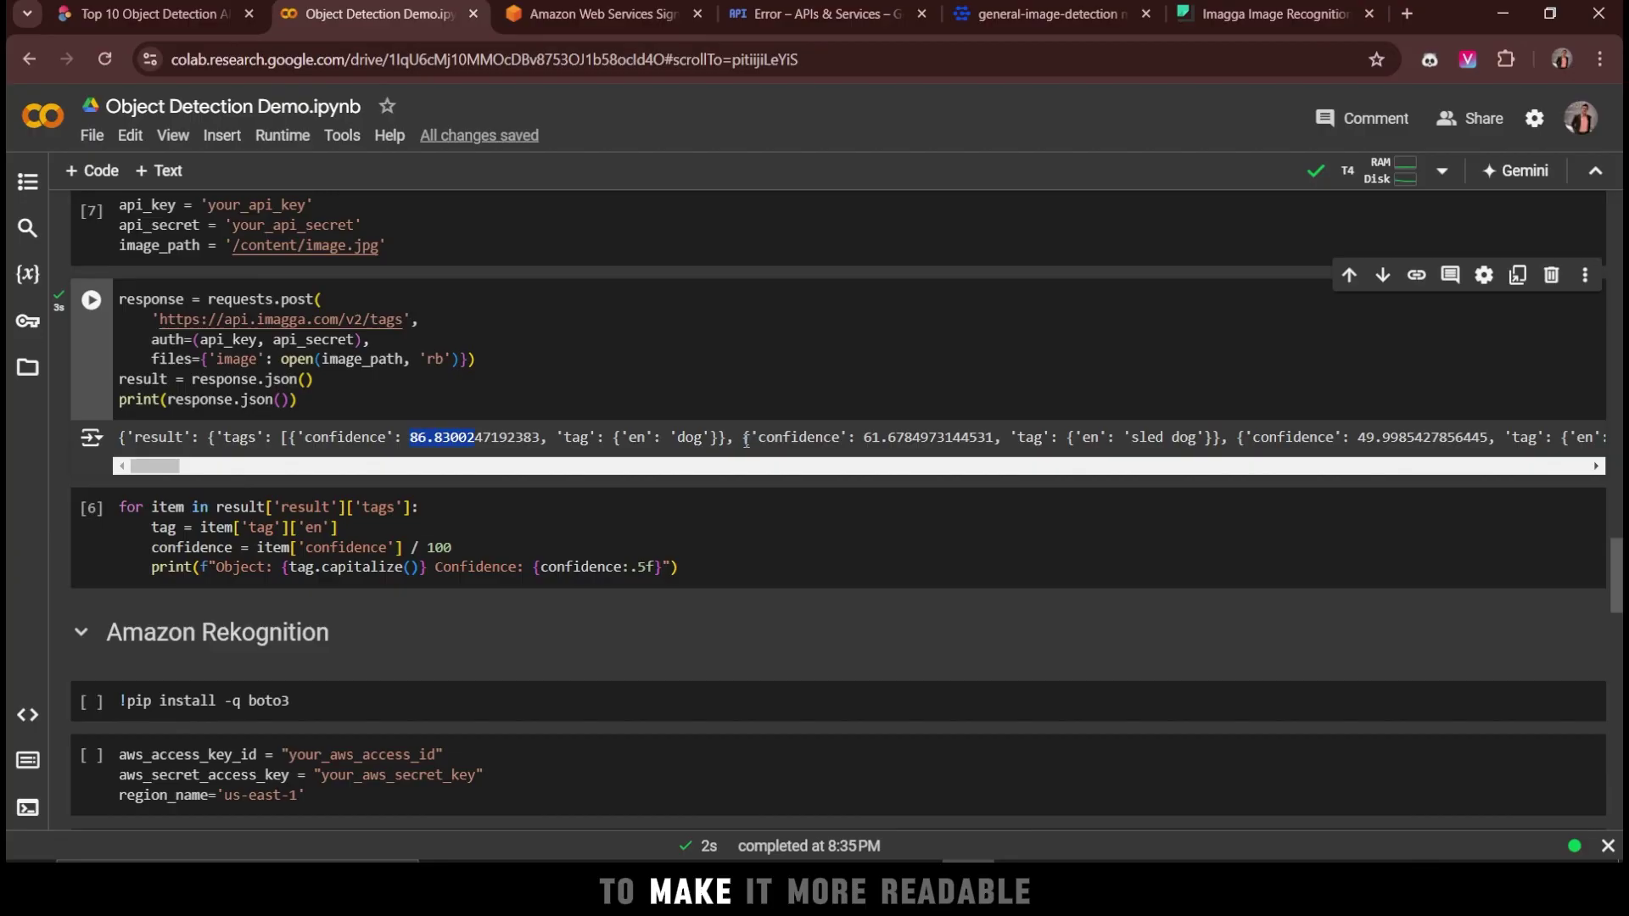
- Run the for-loop cell and inspect the printed tags, starting with Dog 0.86830
left_click(697, 572)
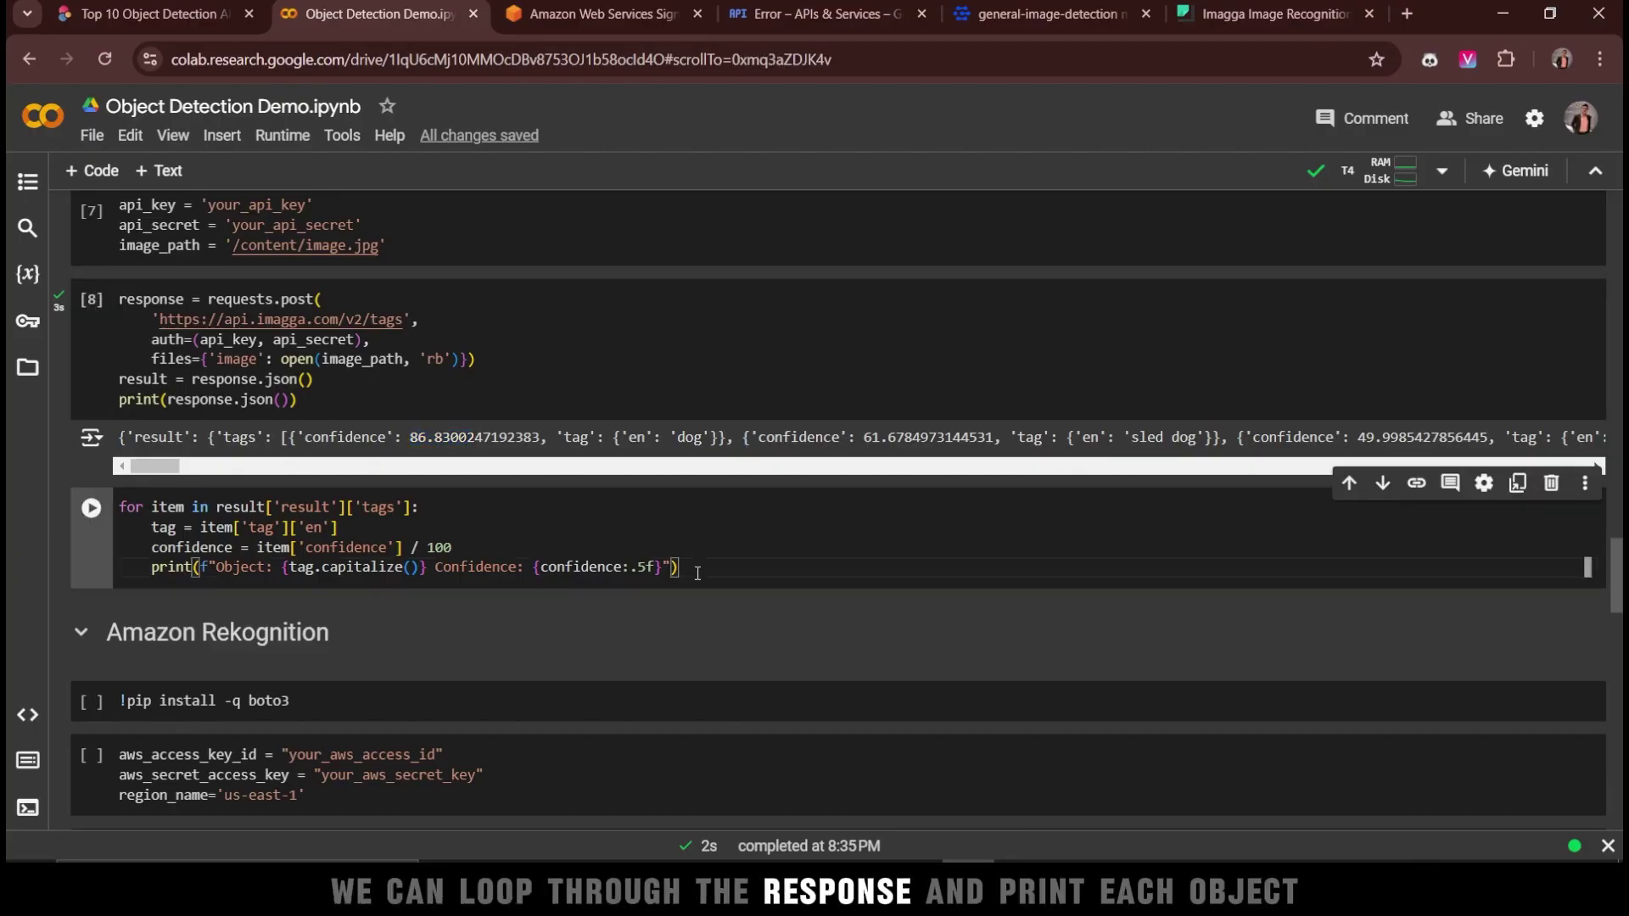
key("shift+Return")
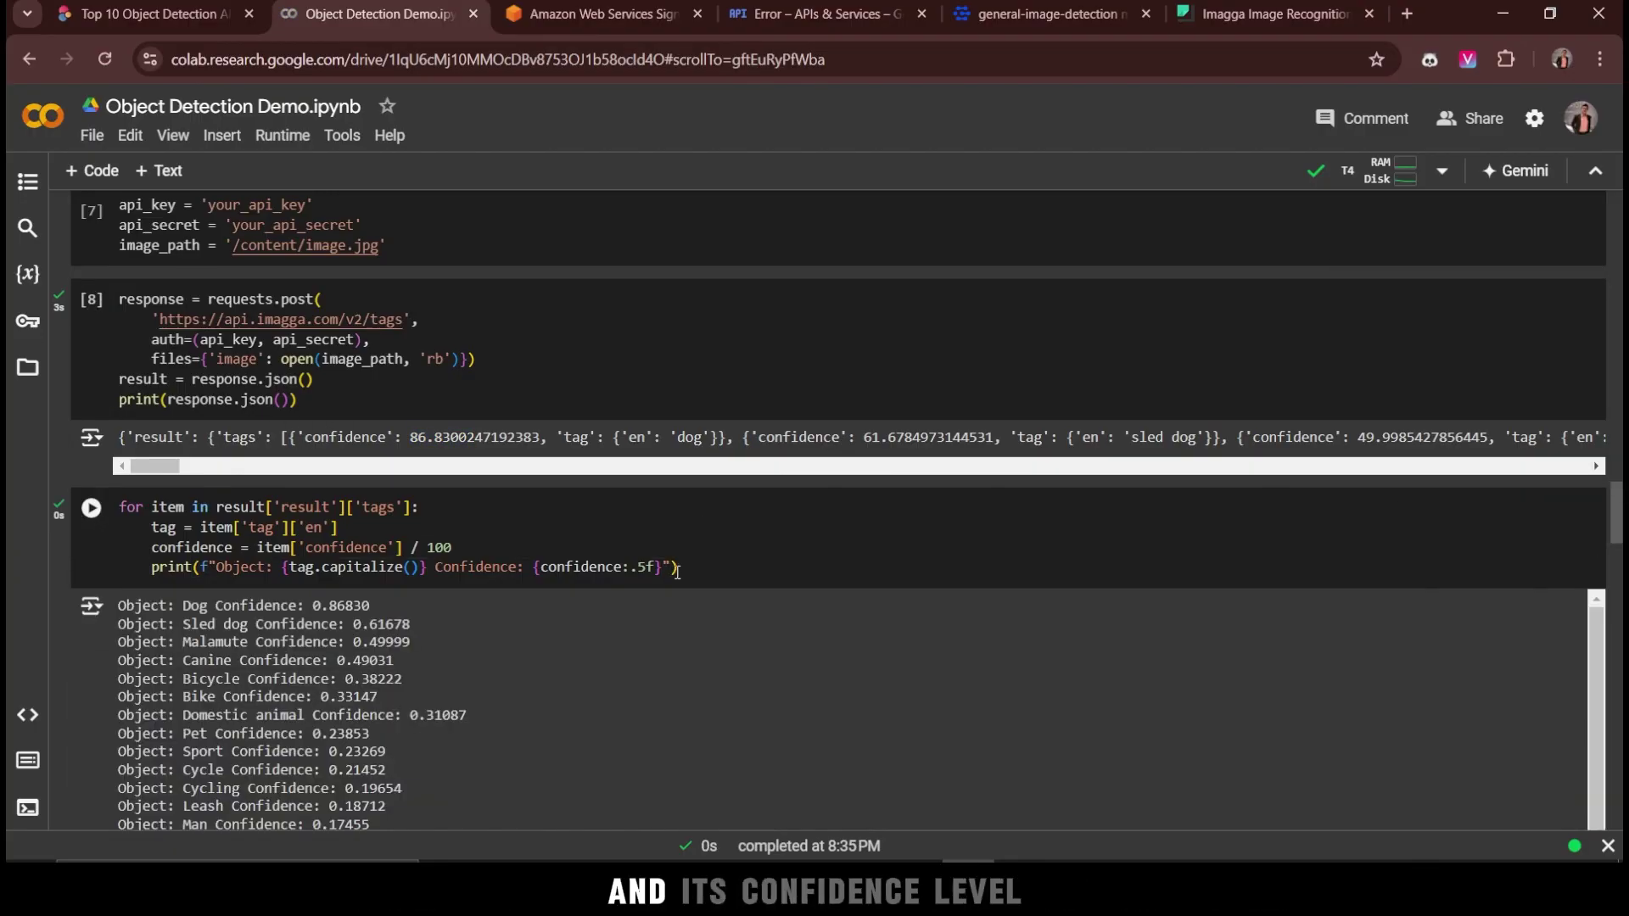
scroll(549, 602, "down", 3)
scroll(480, 675, "up", 3)
scroll(568, 495, "up", 1)
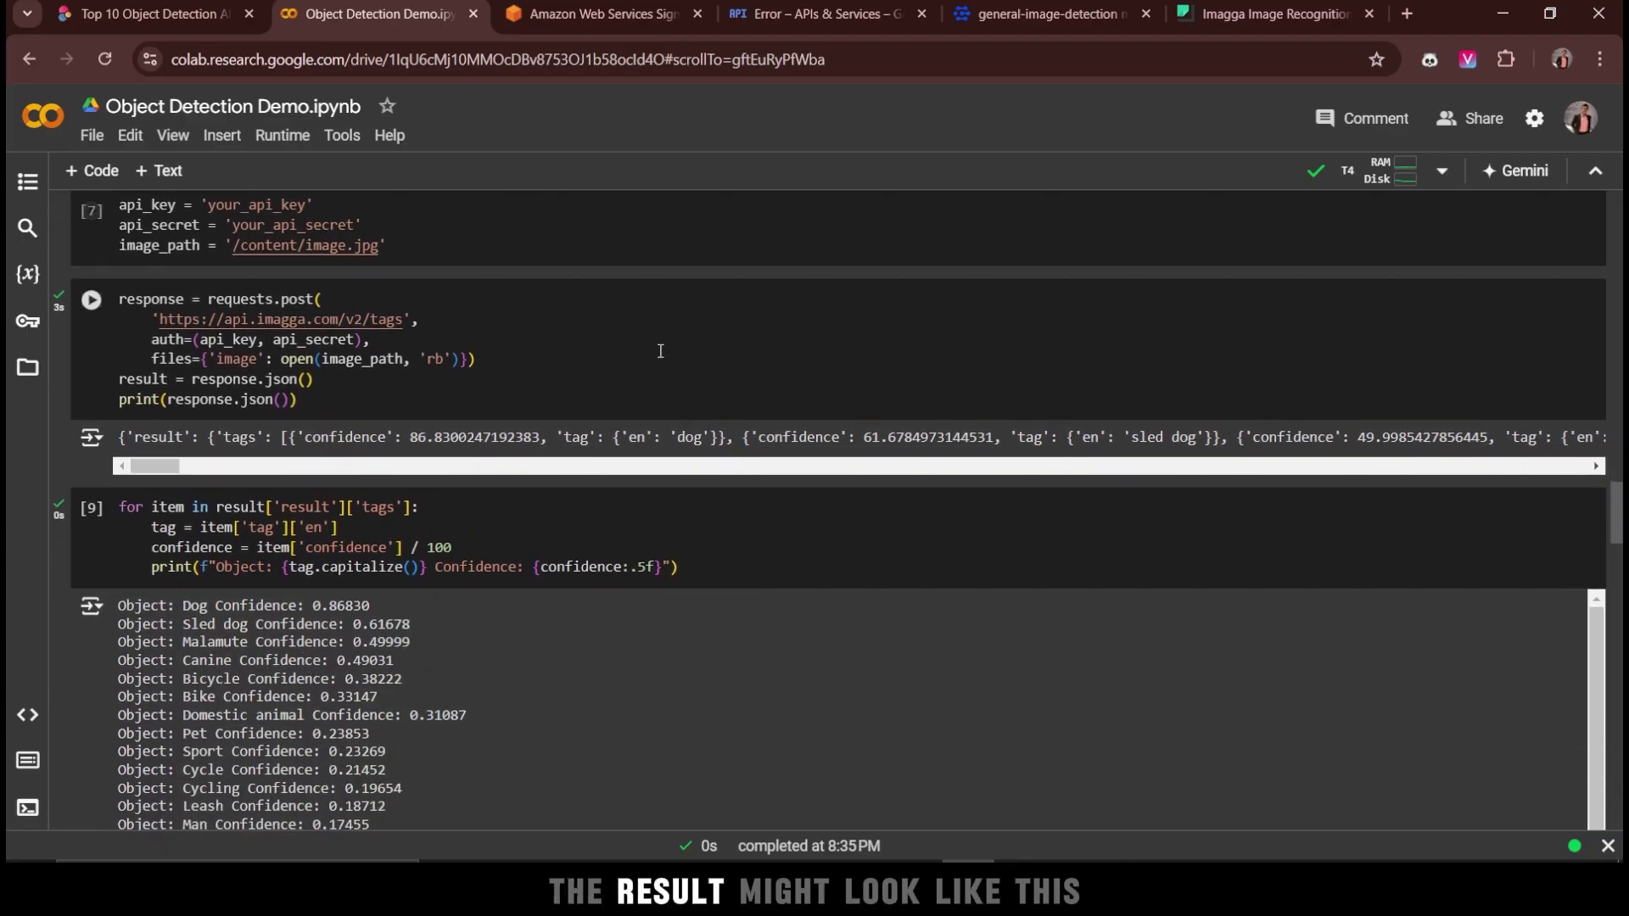
scroll(567, 494, "down", 2)
scroll(231, 411, "down", 2)
left_click_drag(119, 395, 209, 397)
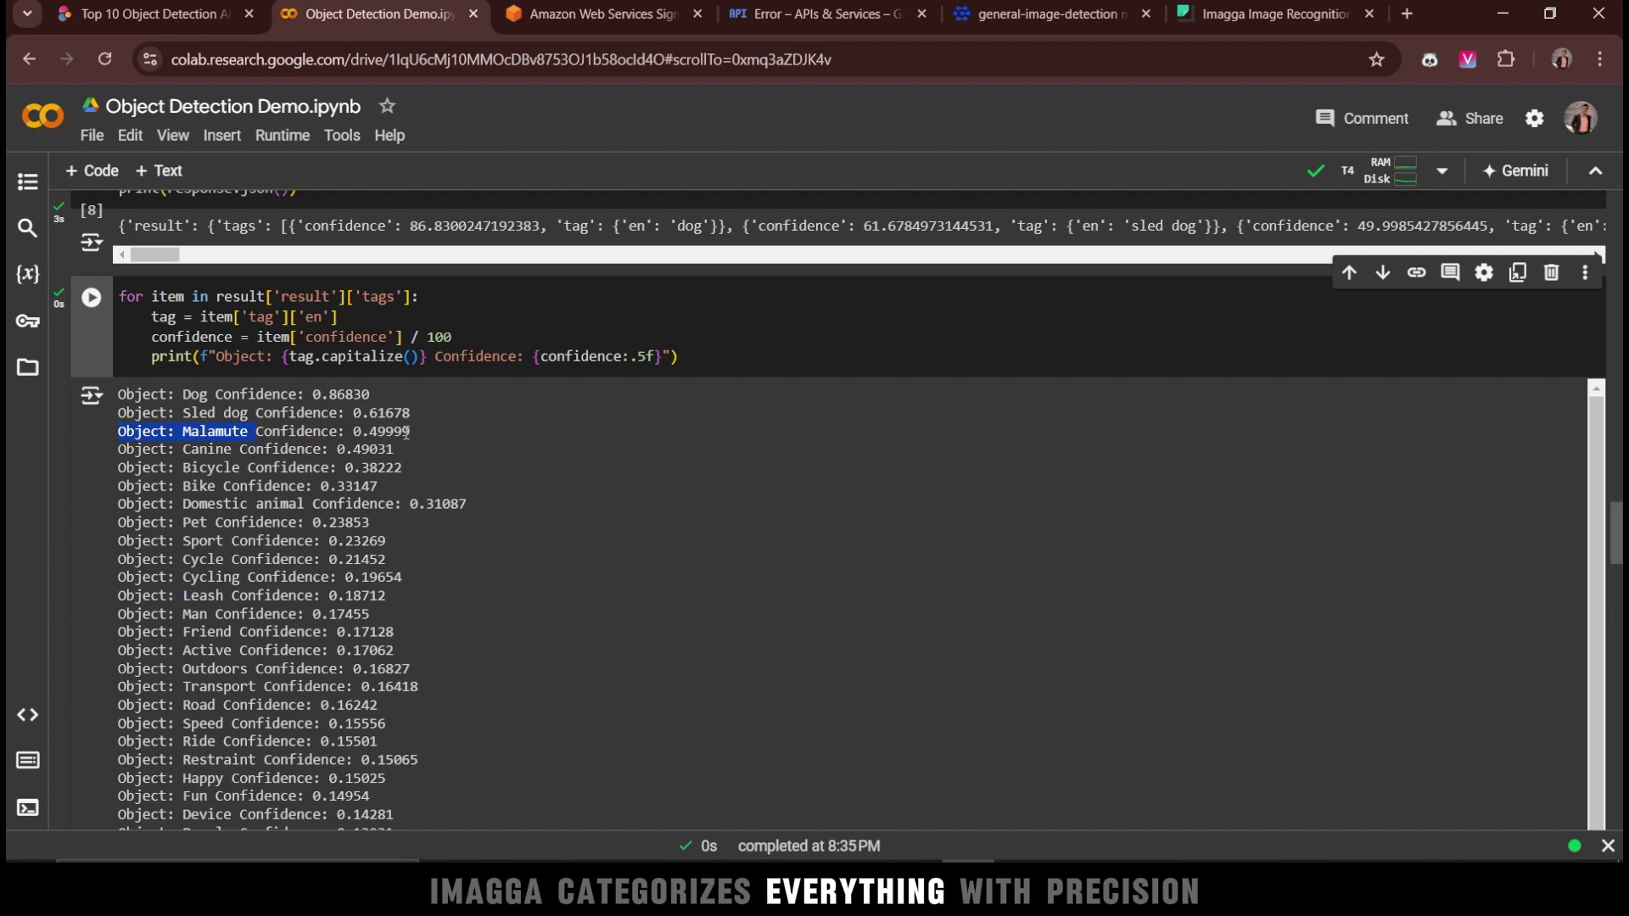
left_click(246, 467)
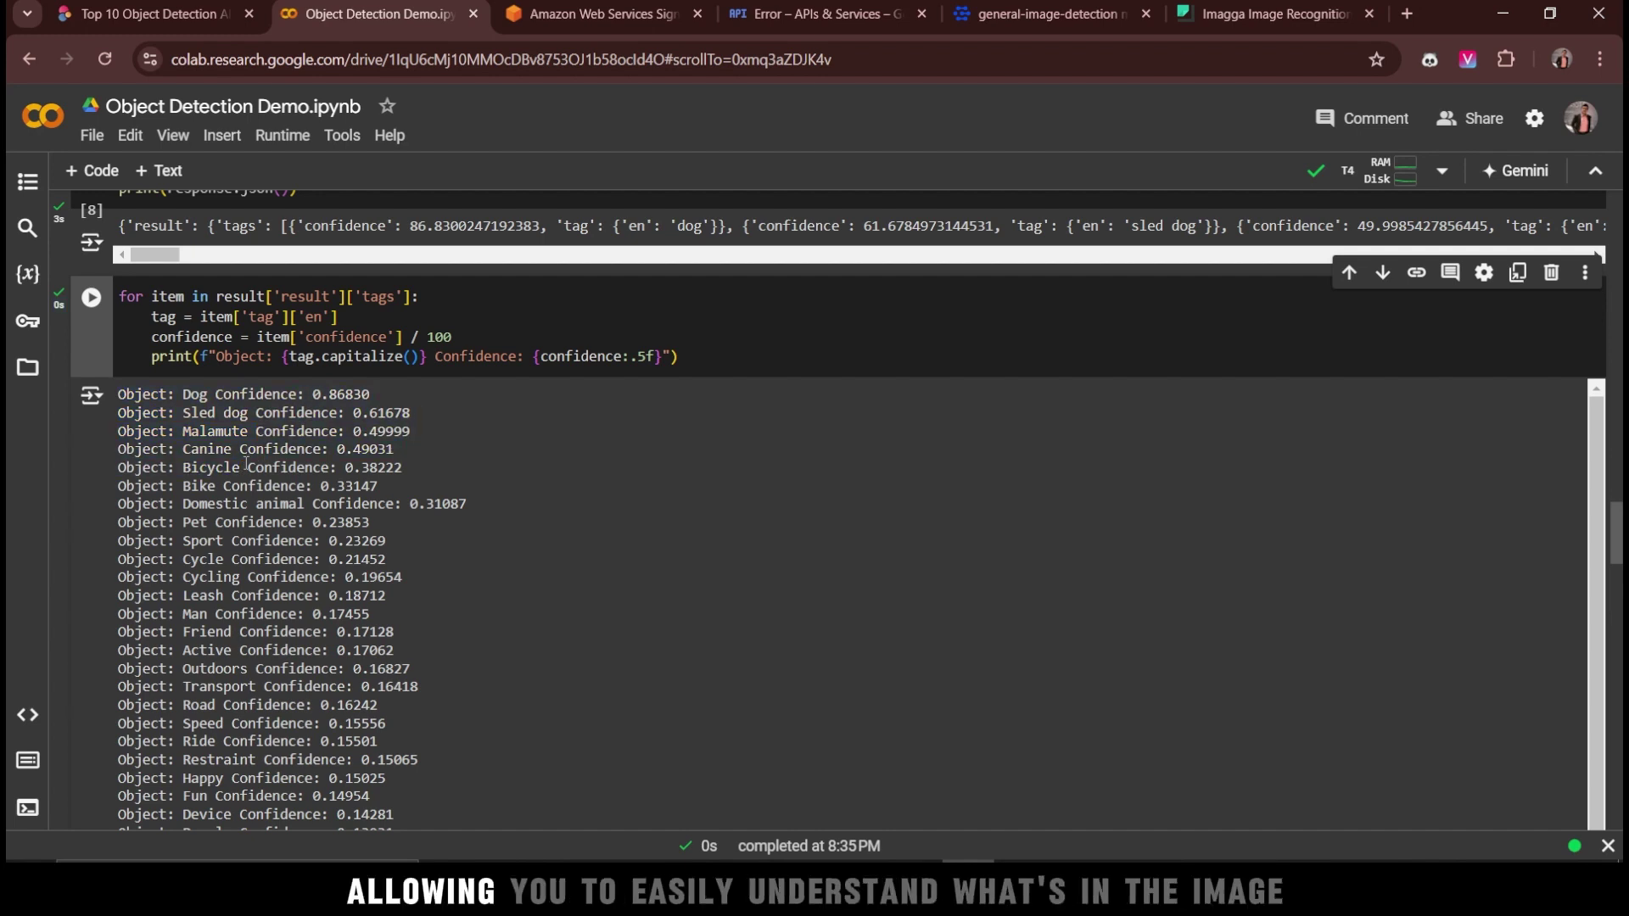
scroll(255, 536, "down", 3)
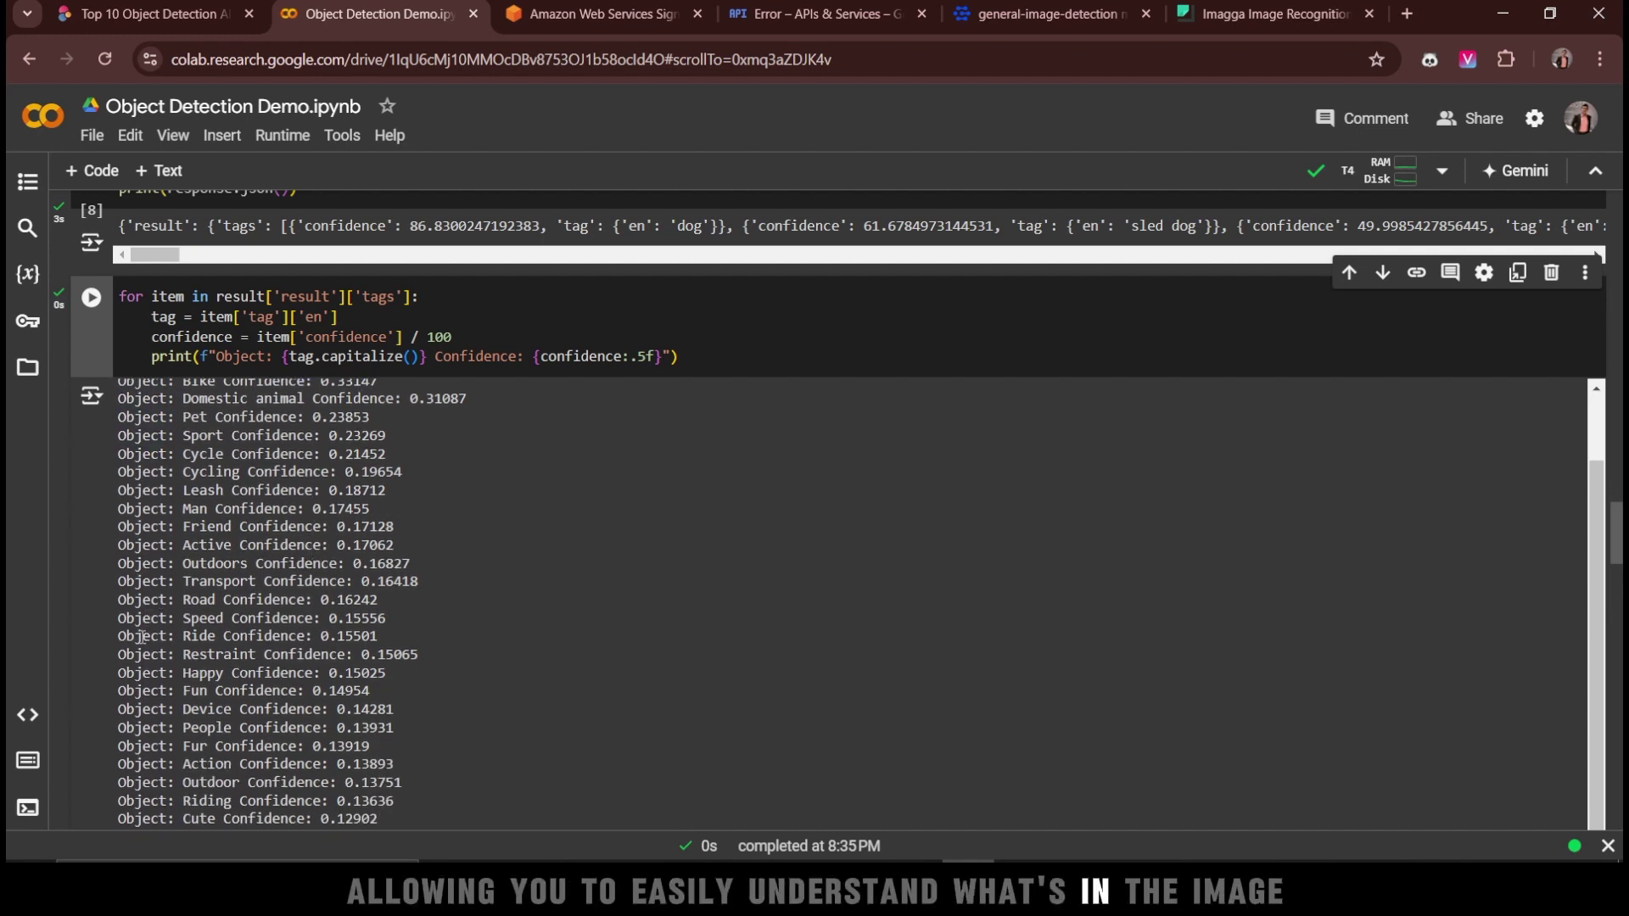